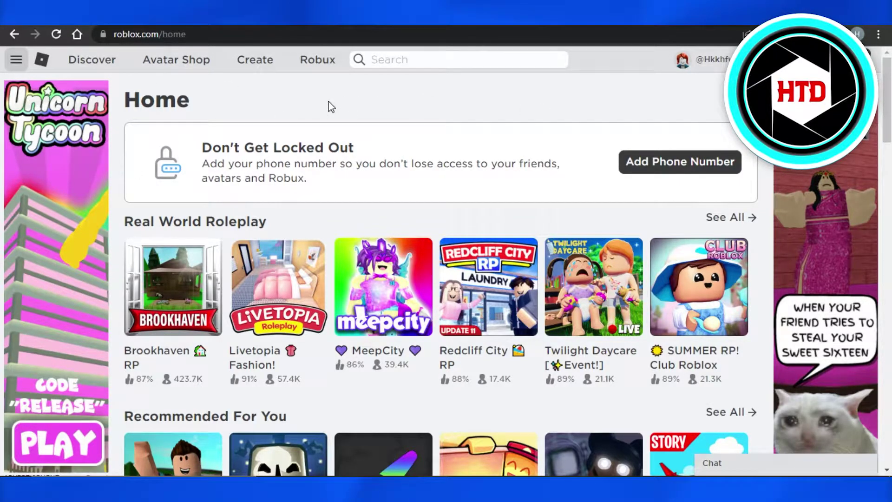
Open the Roblox gift cards page from the home page's side navigation and enter the gift card shop
scroll(441, 275, "down", 10)
scroll(441, 274, "up", 8)
scroll(441, 274, "up", 5)
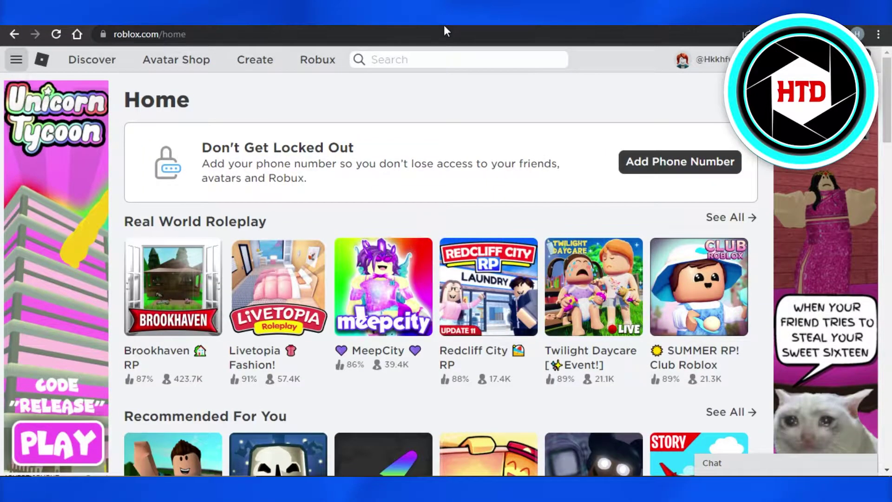
left_click(18, 61)
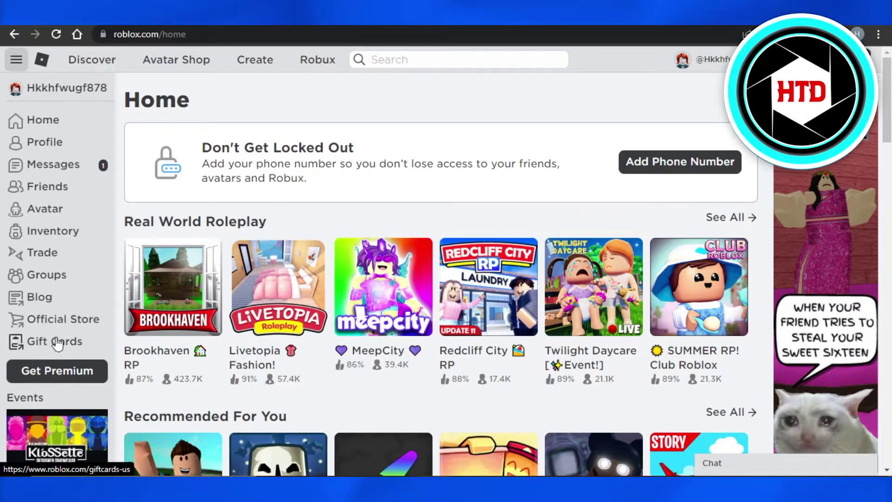
left_click(27, 349)
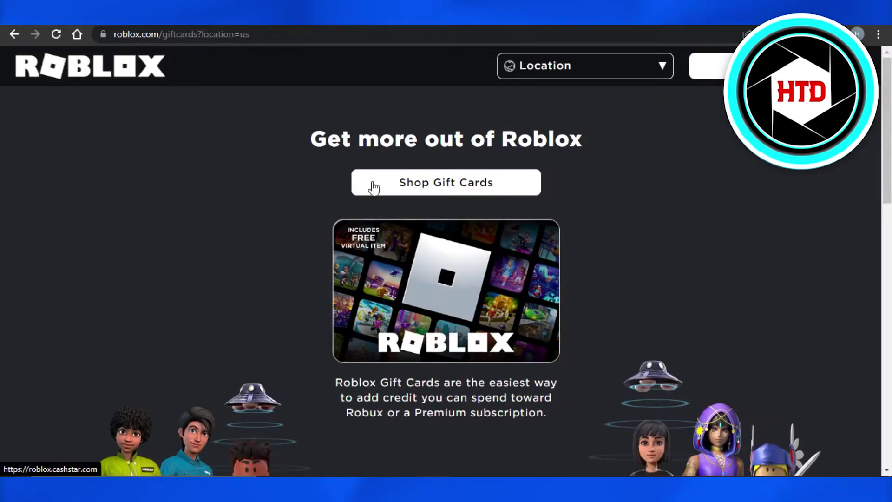
left_click(454, 182)
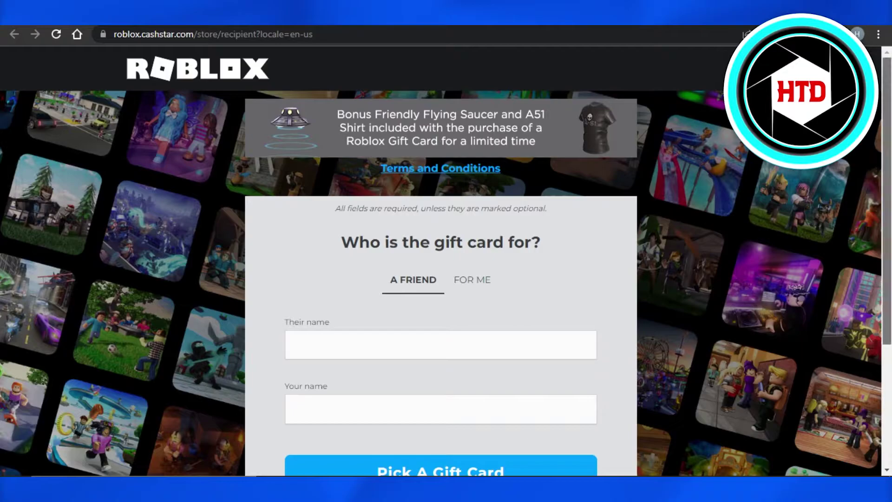
Fill in the friend's name and the sender's name for the gift card, and proceed to picking a card
scroll(459, 219, "down", 4)
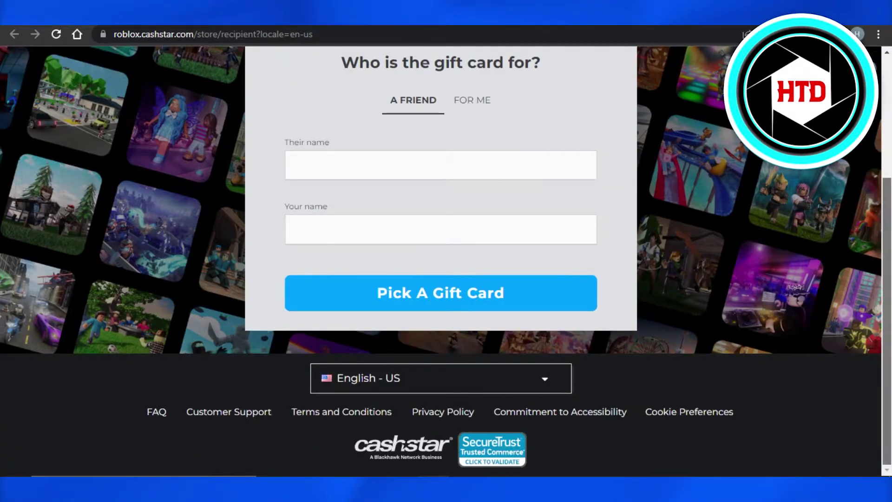
scroll(605, 135, "up", 1)
scroll(400, 220, "up", 1)
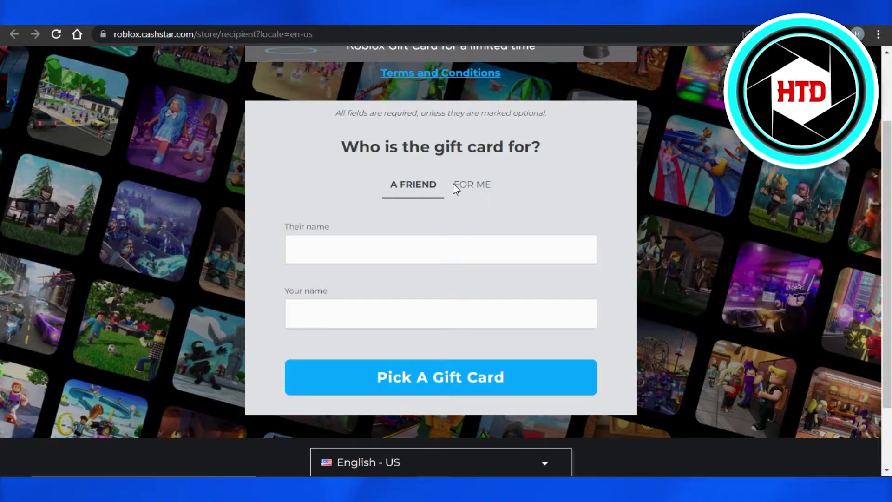
left_click(423, 245)
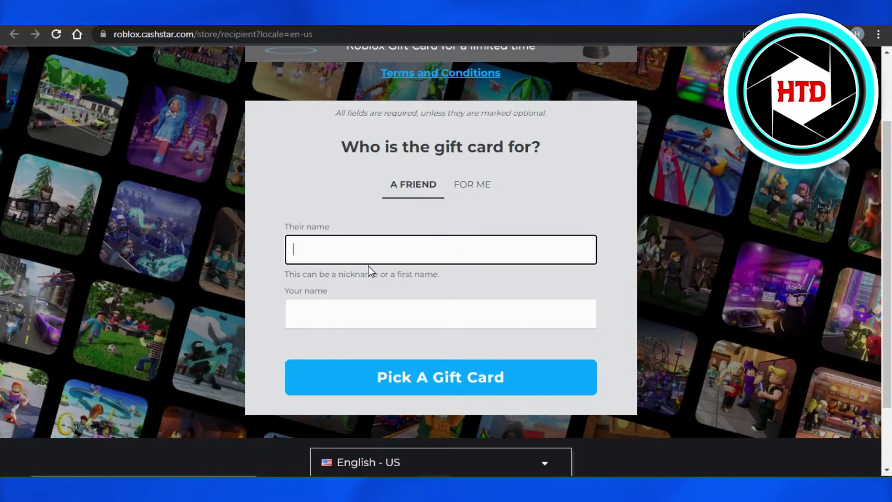
type("Anna")
left_click(369, 309)
type("Hannah")
left_click(424, 389)
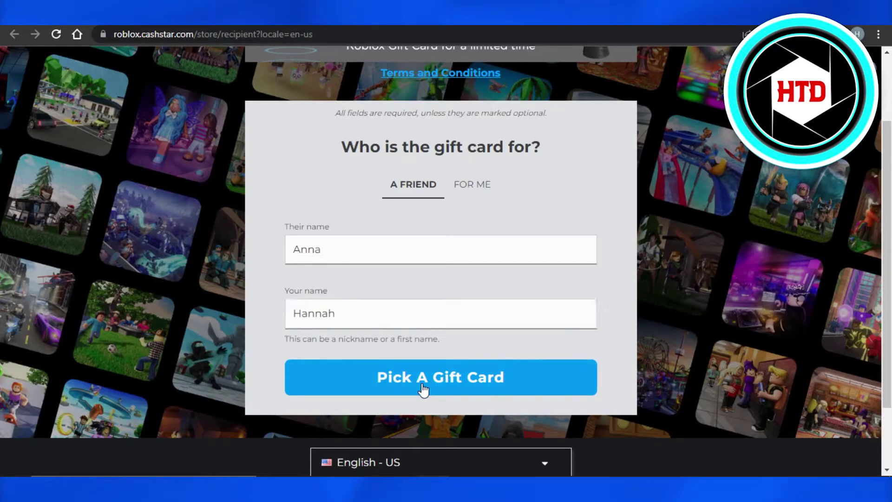
Review the digital and physical card options and choose to send a digital card in USD
scroll(438, 375, "down", 1)
scroll(438, 375, "down", 3)
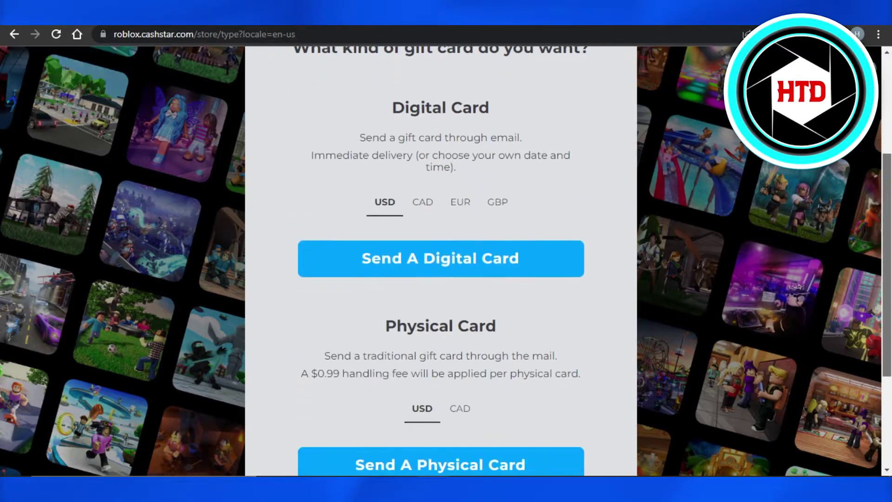
scroll(438, 375, "up", 1)
scroll(441, 261, "down", 2)
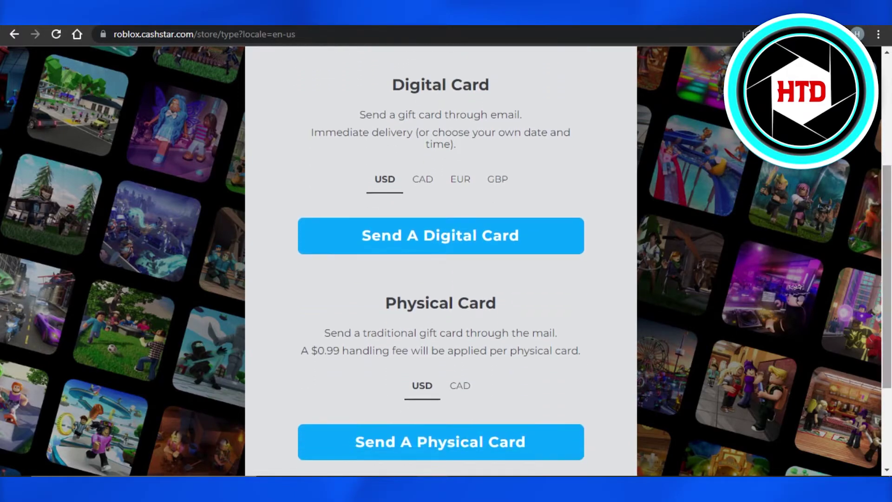
scroll(519, 176, "up", 2)
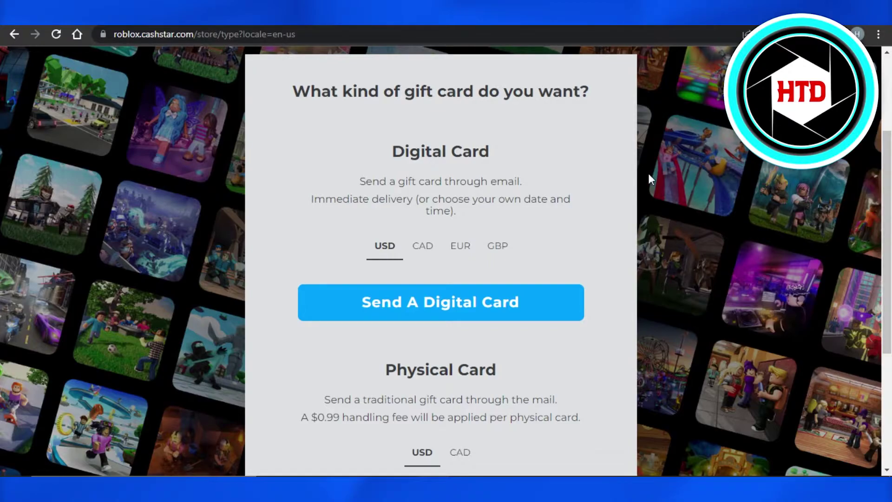
scroll(446, 279, "down", 3)
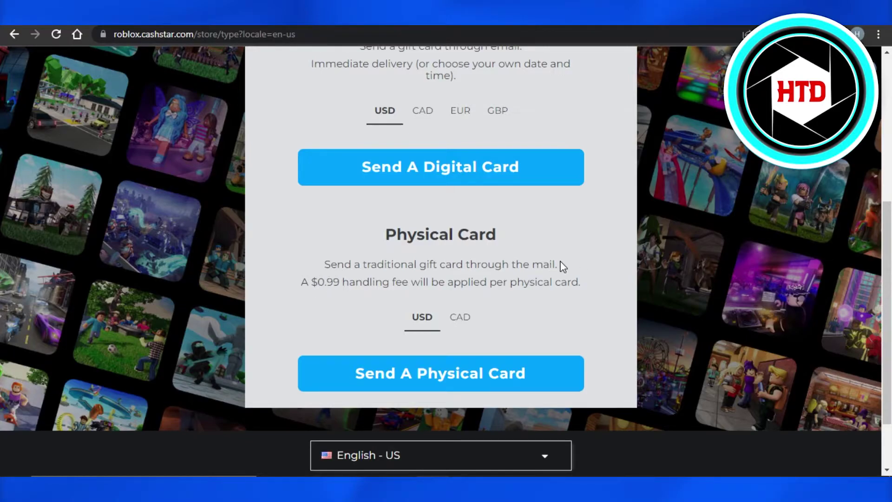
scroll(771, 250, "up", 5)
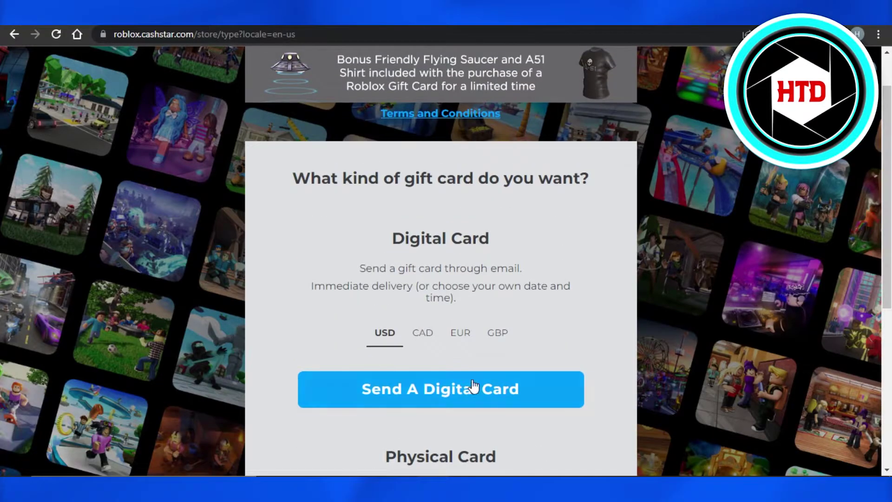
left_click(473, 387)
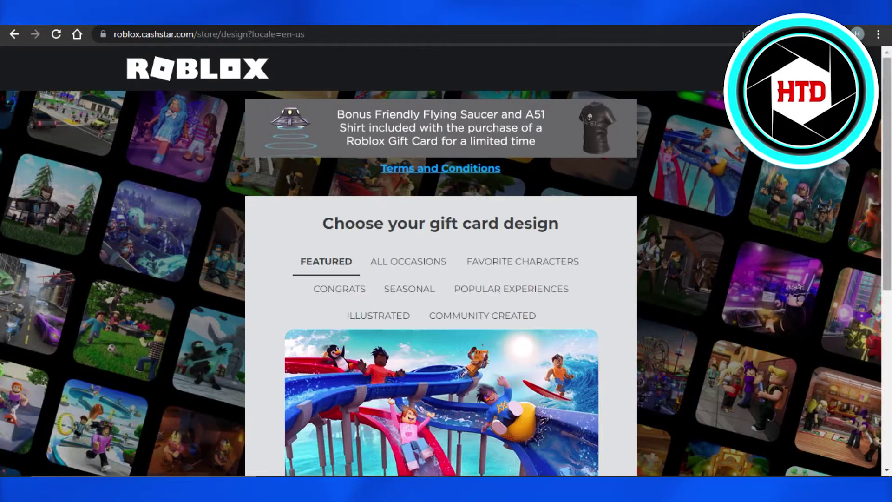
Select the Featured design showing the crowd of Roblox characters on a dark background and proceed to the credit amount
scroll(446, 260, "down", 6)
scroll(446, 260, "up", 4)
scroll(446, 261, "down", 2)
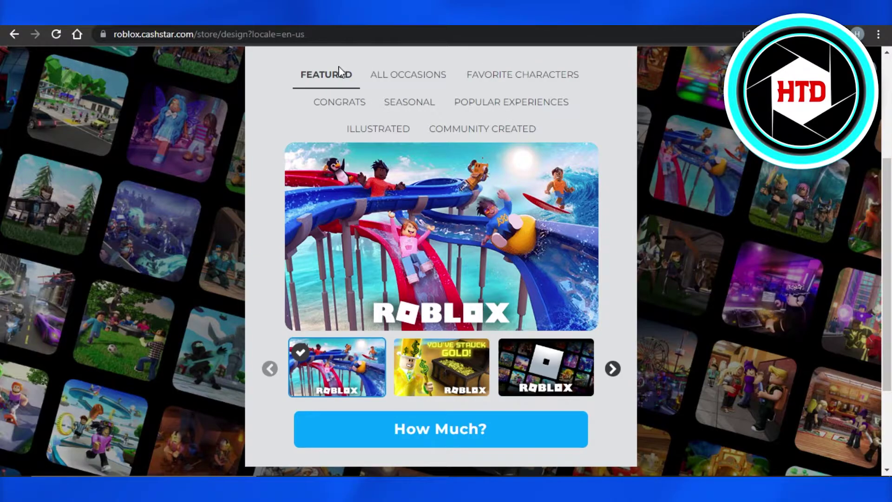
left_click(613, 368)
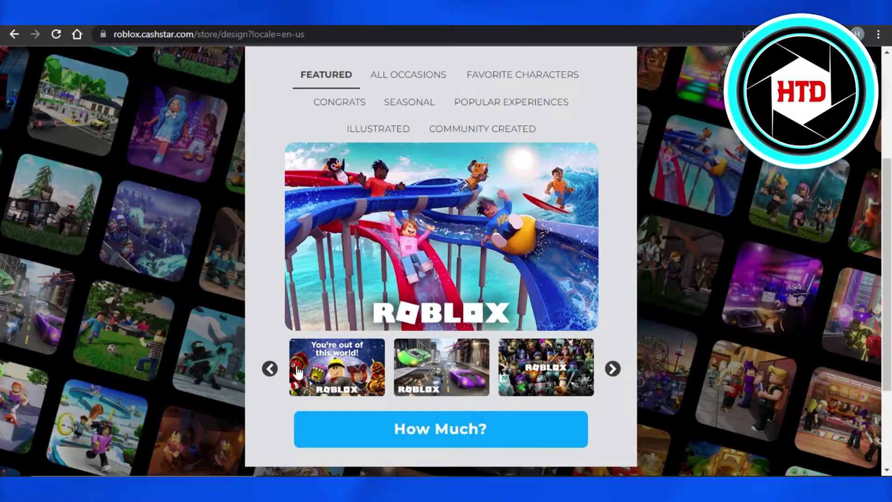
left_click(534, 368)
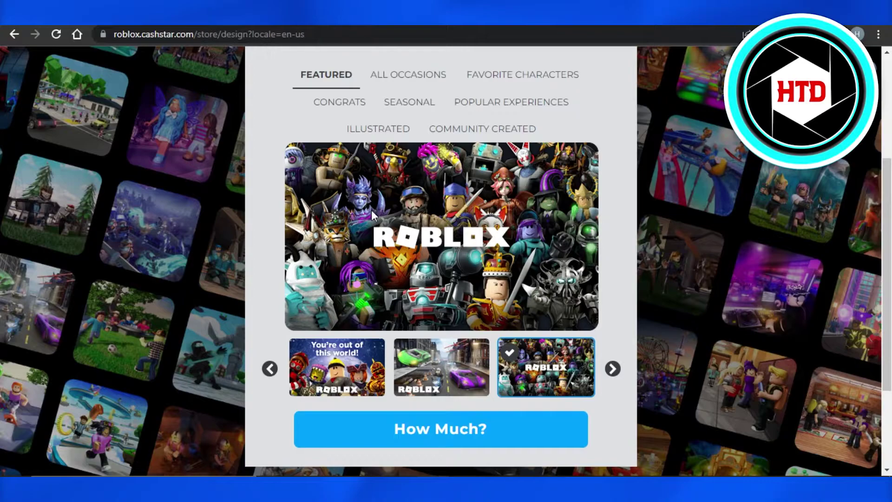
left_click(454, 429)
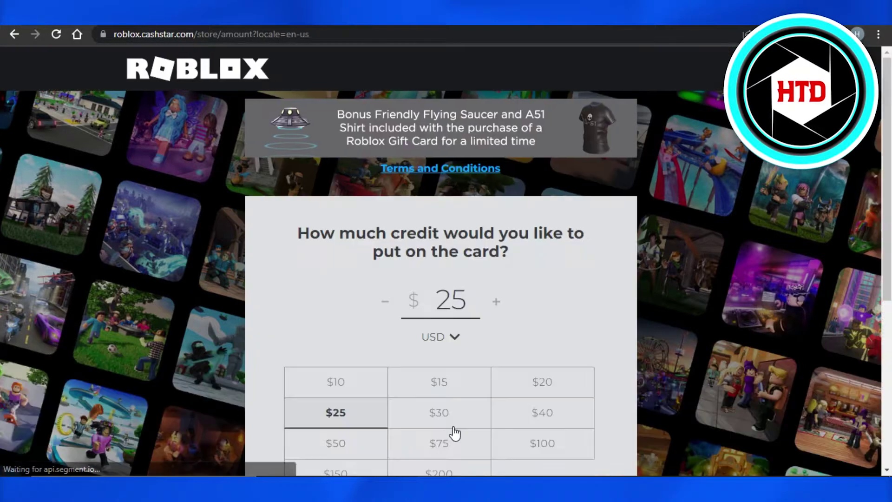
Set the card's credit to $20 with a quantity of 1 and proceed to the personalized message
scroll(541, 162, "down", 3)
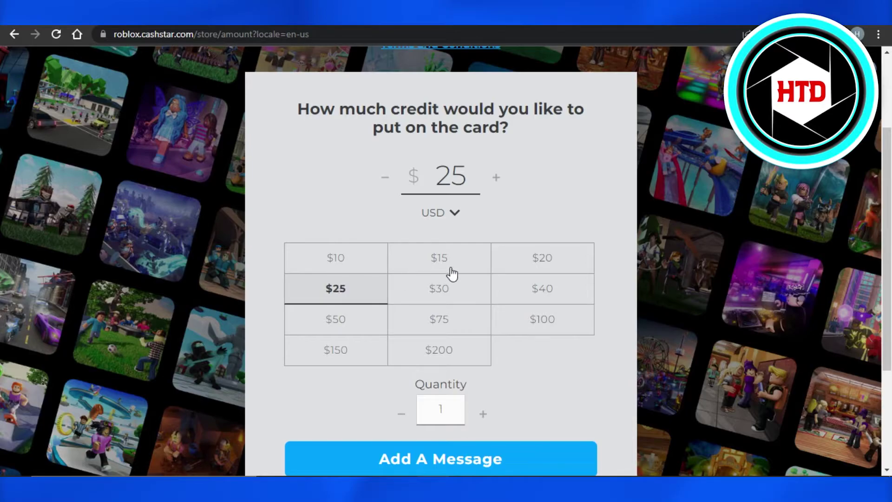
left_click(517, 260)
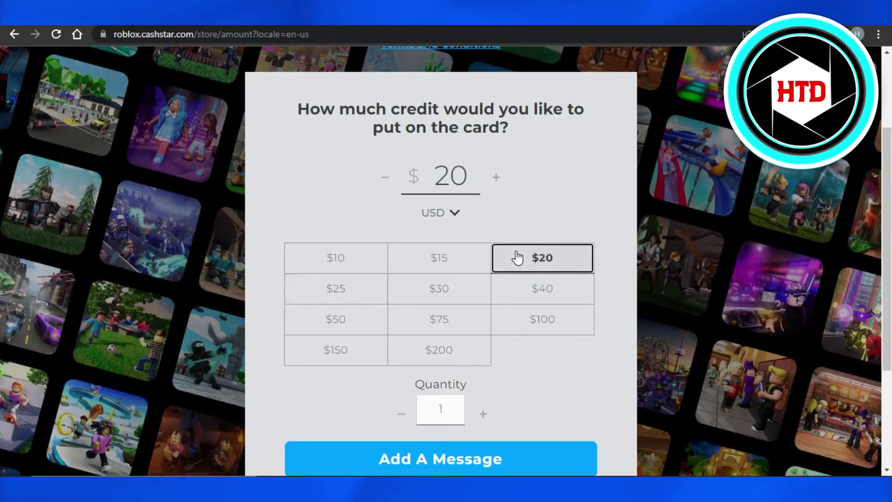
scroll(441, 251, "down", 4)
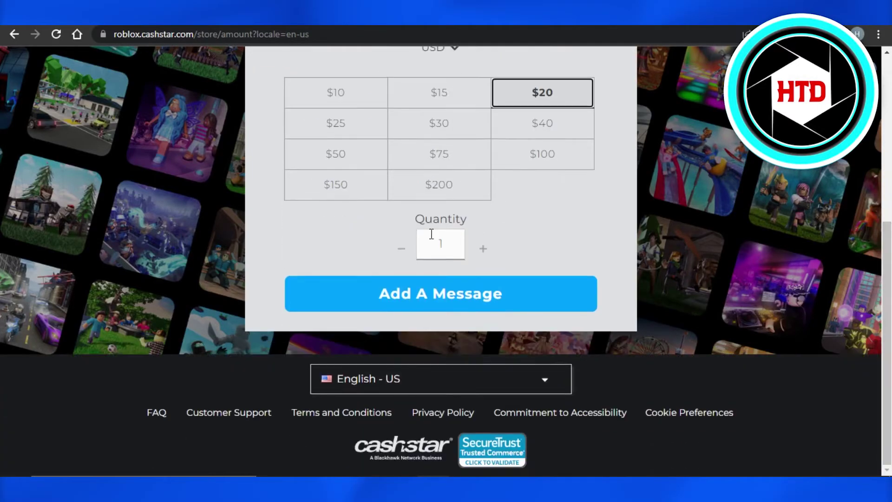
left_click(483, 254)
left_click(483, 251)
left_click(402, 251)
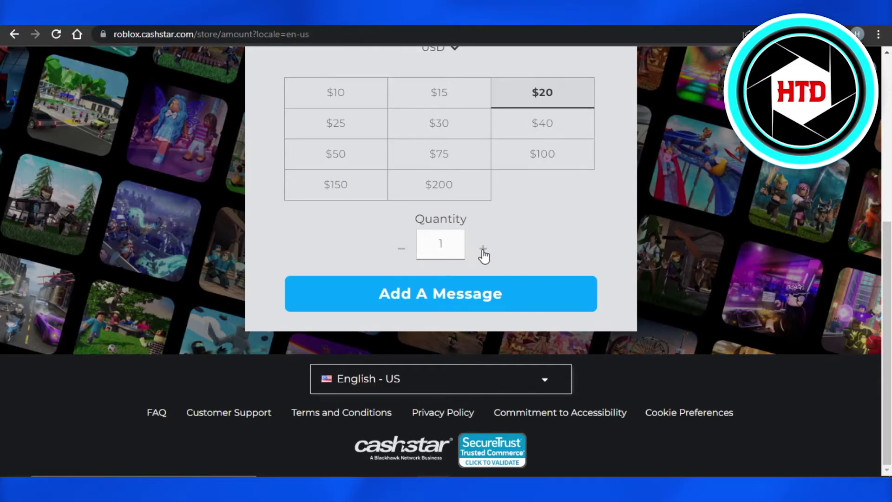
left_click(401, 253)
left_click(400, 253)
left_click(401, 253)
left_click(400, 253)
left_click(436, 291)
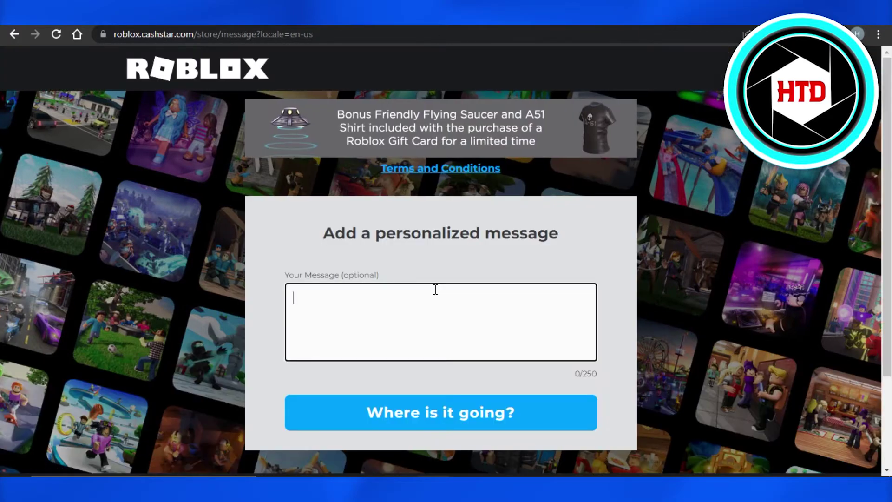
Write a message greeting the recipient by first name with "Enjoy your Gift Card !" and proceed to the delivery details
left_click(372, 304)
type("Hey Anna , Enjoy your Gift Card !")
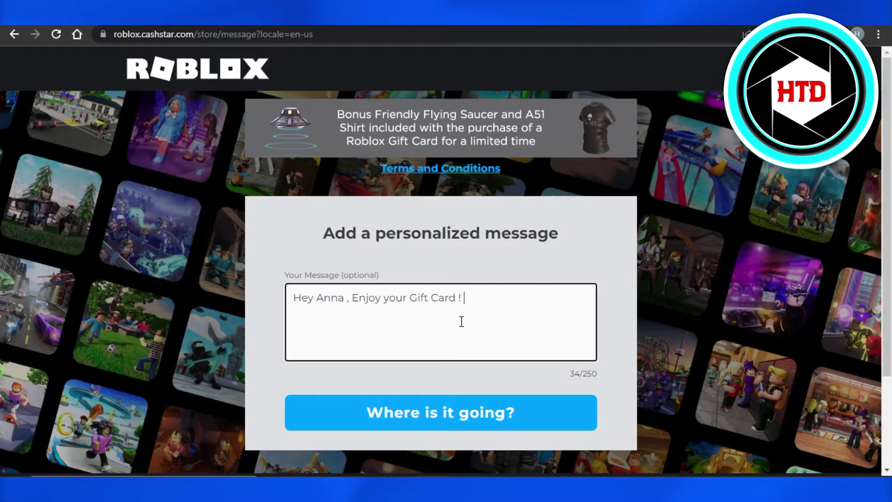
left_click(430, 418)
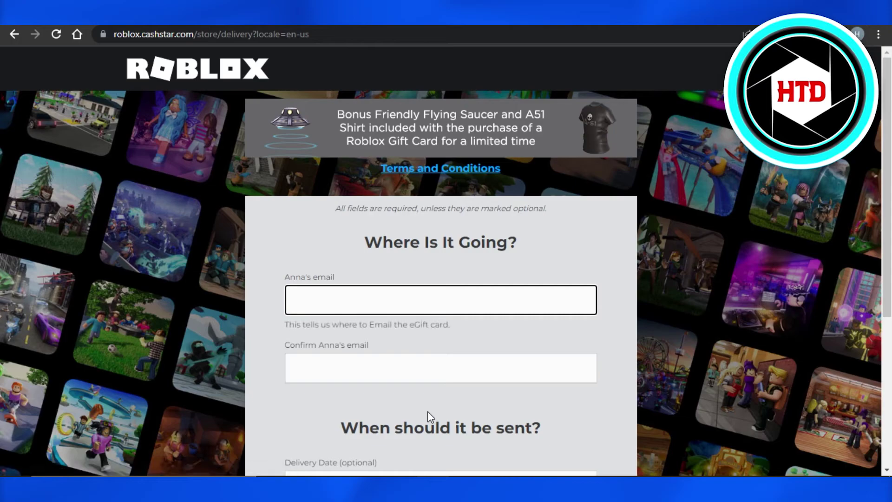
Enter the recipient's e-mail address and repeat it in the confirmation field
scroll(887, 186, "down", 2)
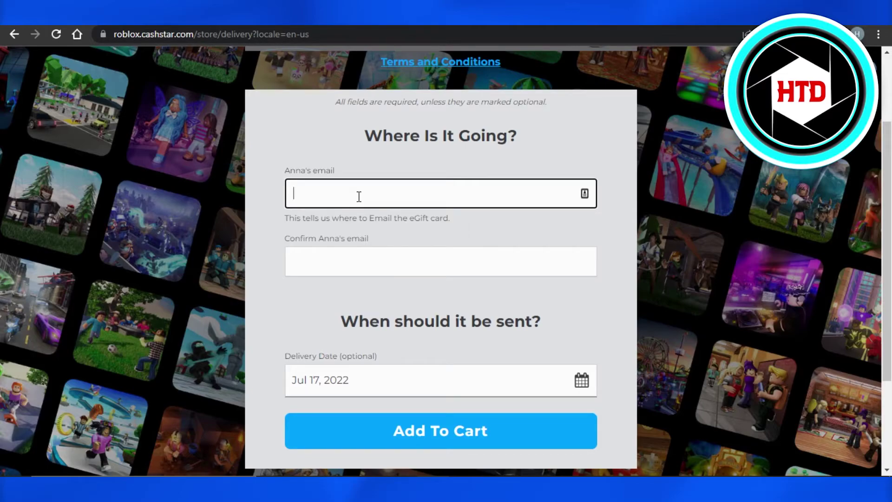
key("ctrl+v")
left_click(351, 262)
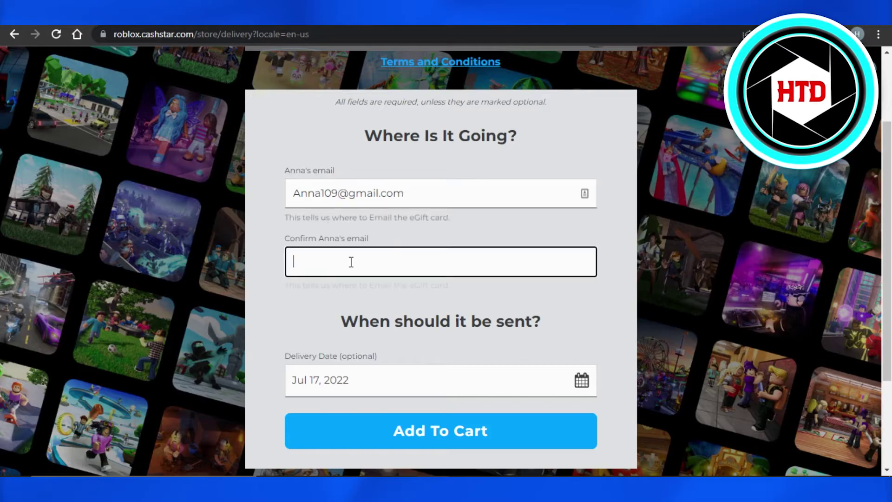
key("ctrl+v")
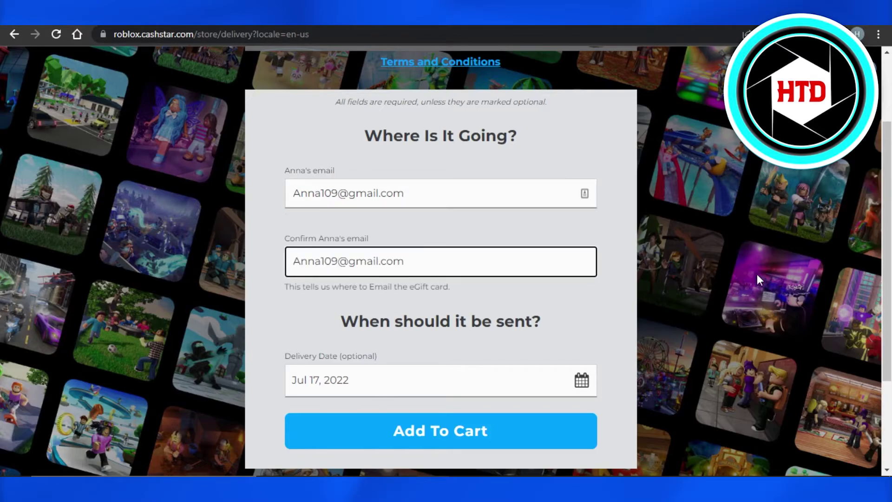
Choose Jul 17, 2022 as the gift card's delivery date
scroll(666, 255, "down", 3)
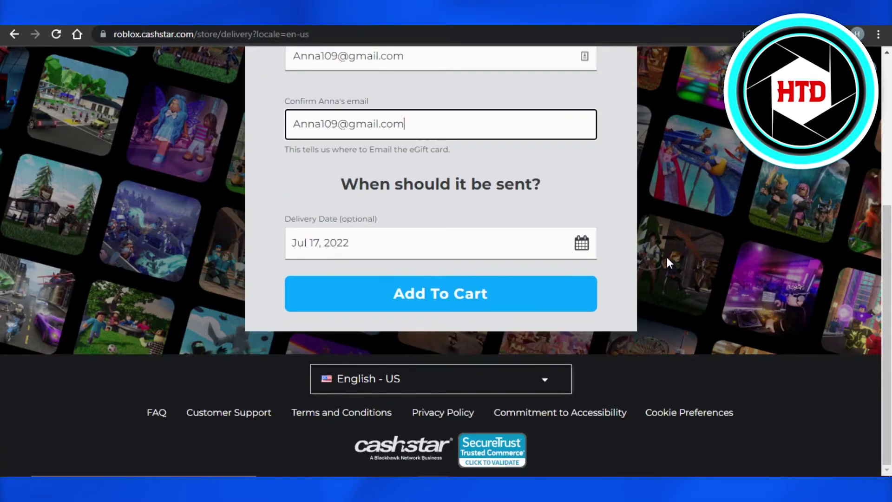
left_click(424, 241)
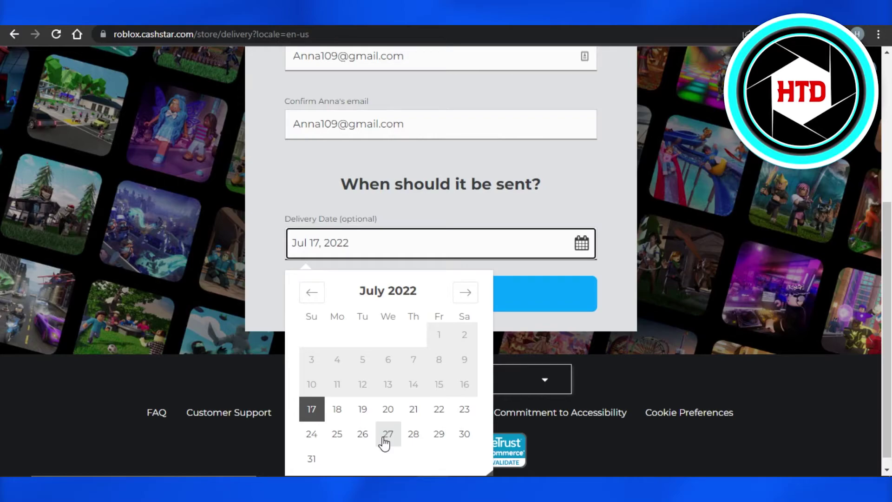
left_click(319, 416)
left_click(369, 250)
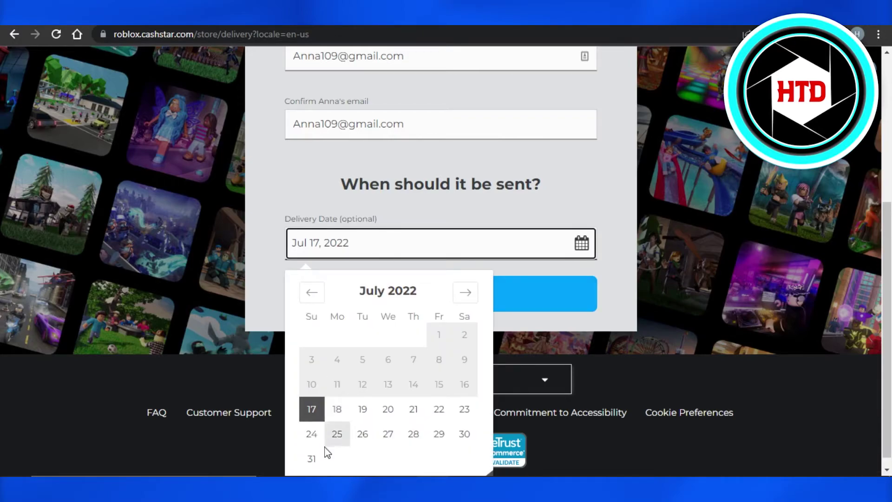
left_click(310, 408)
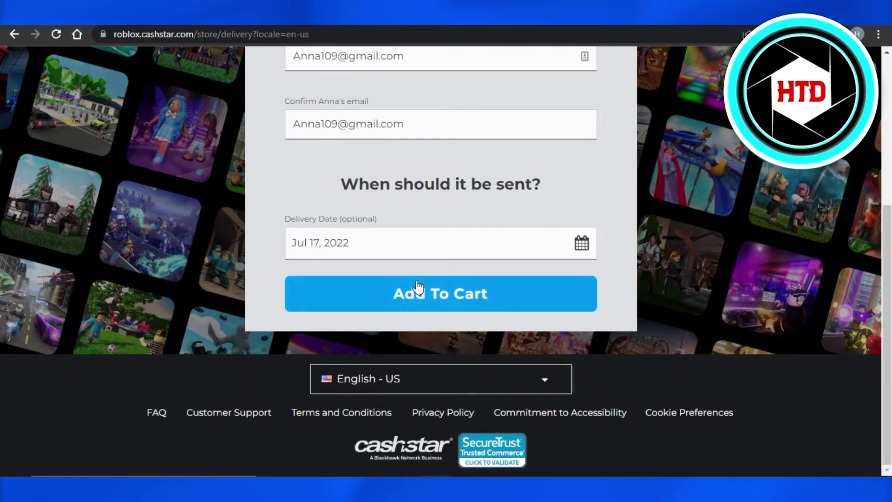
left_click_drag(887, 263, 877, 116)
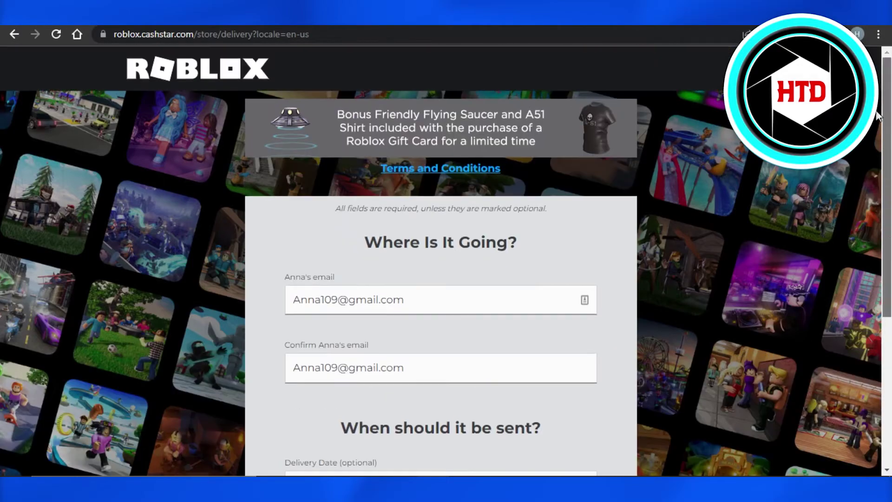
scroll(511, 145, "down", 1)
scroll(511, 146, "up", 1)
scroll(389, 129, "up", 1)
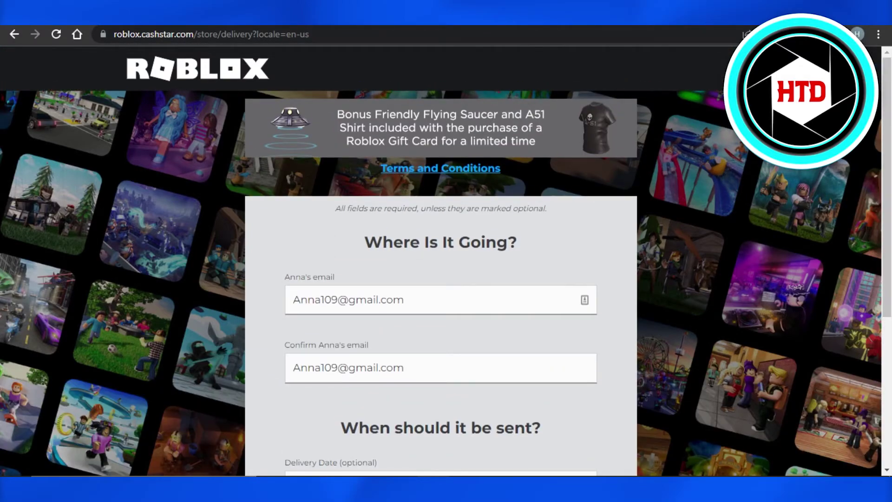
scroll(498, 223, "down", 5)
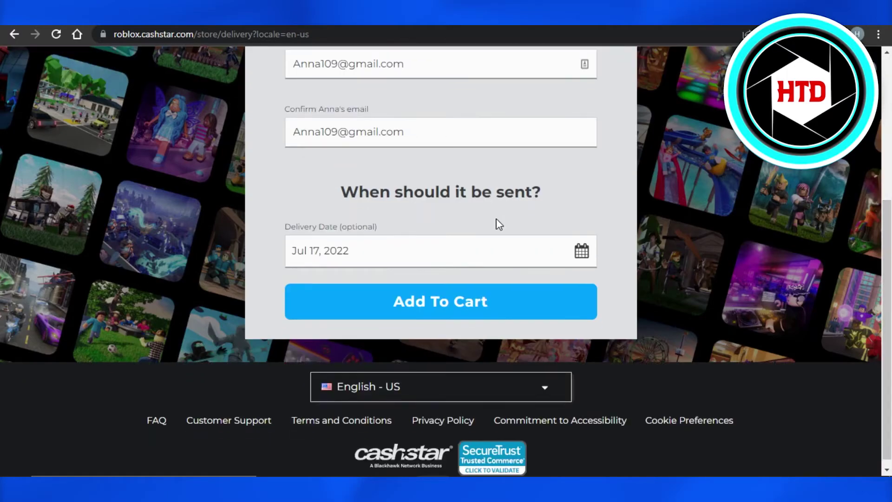
Add the personalized $20 gift card to the cart
left_click(415, 313)
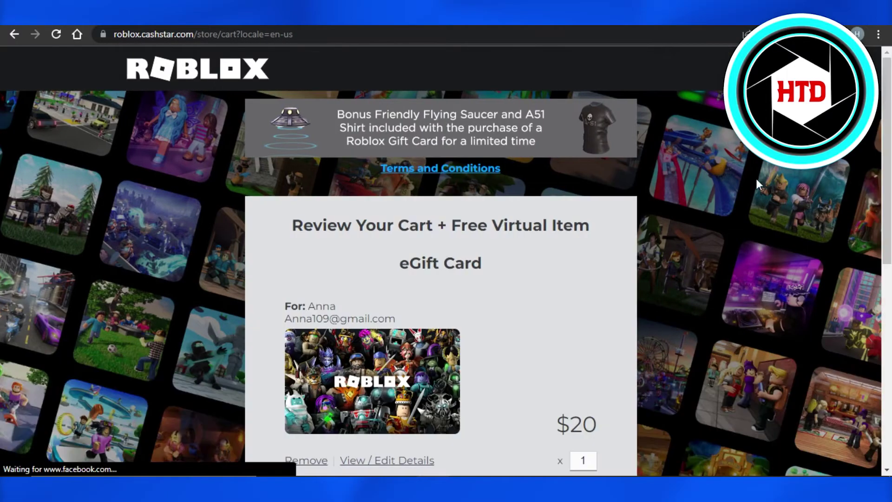
Review the cart's eGift card, recipient details, free bonus virtual item and order summary before checkout
scroll(887, 186, "down", 5)
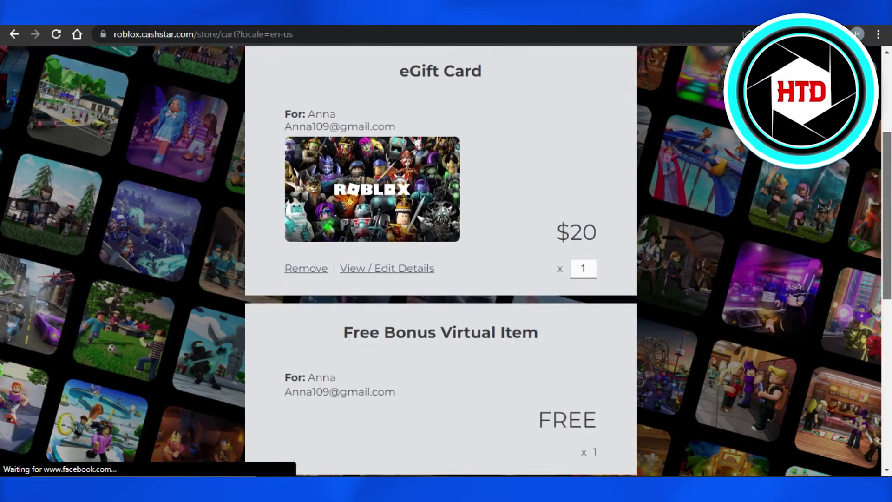
scroll(440, 261, "down", 3)
scroll(441, 260, "up", 7)
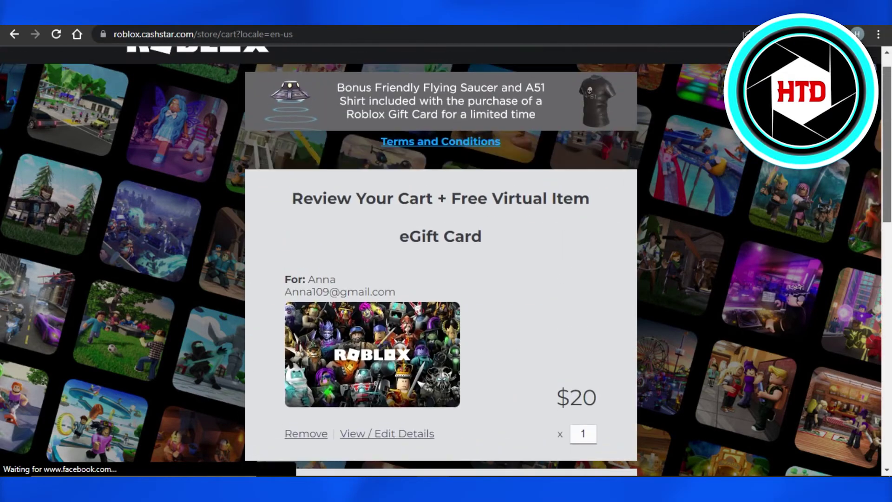
scroll(440, 260, "down", 1)
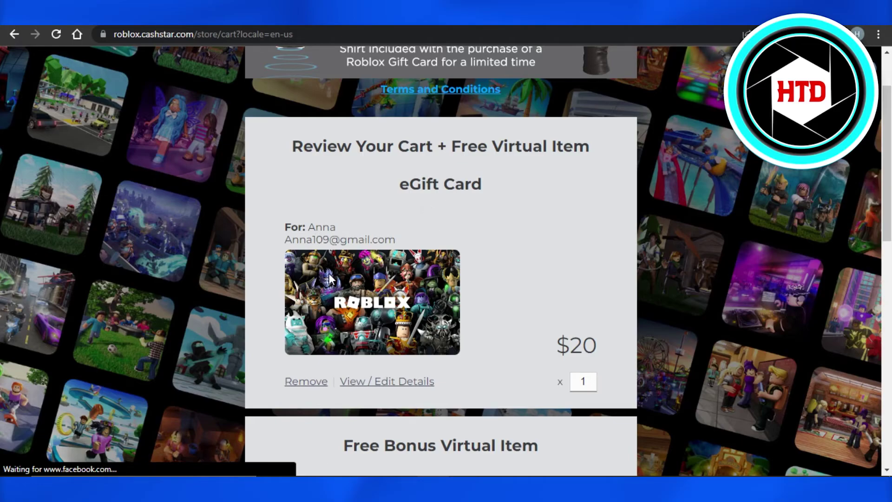
scroll(887, 251, "down", 6)
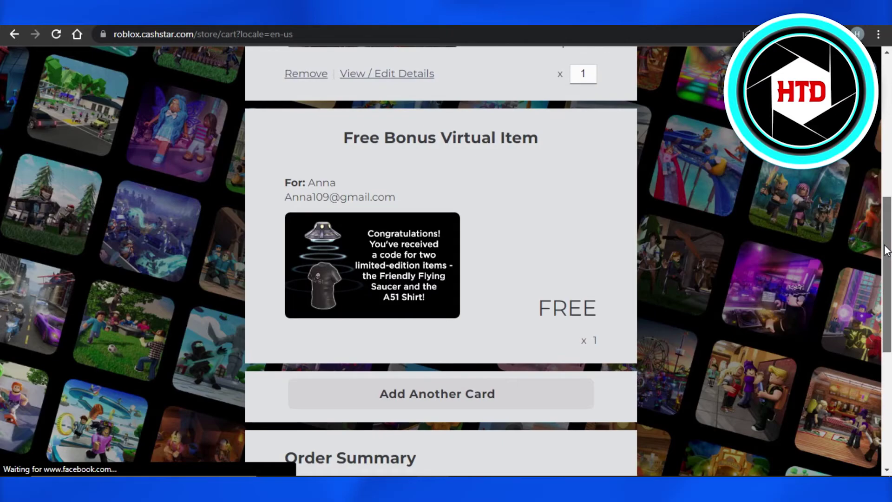
scroll(887, 251, "down", 1)
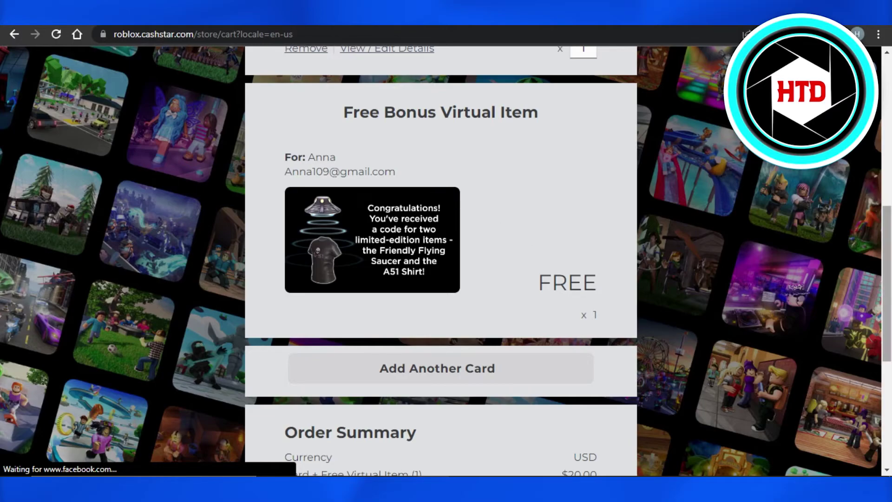
scroll(529, 238, "up", 7)
scroll(441, 261, "down", 8)
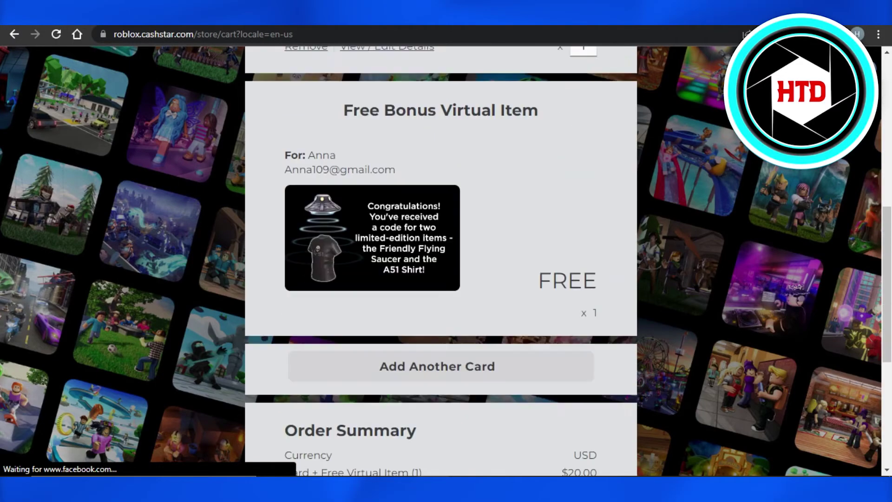
scroll(889, 193, "down", 4)
scroll(889, 193, "up", 13)
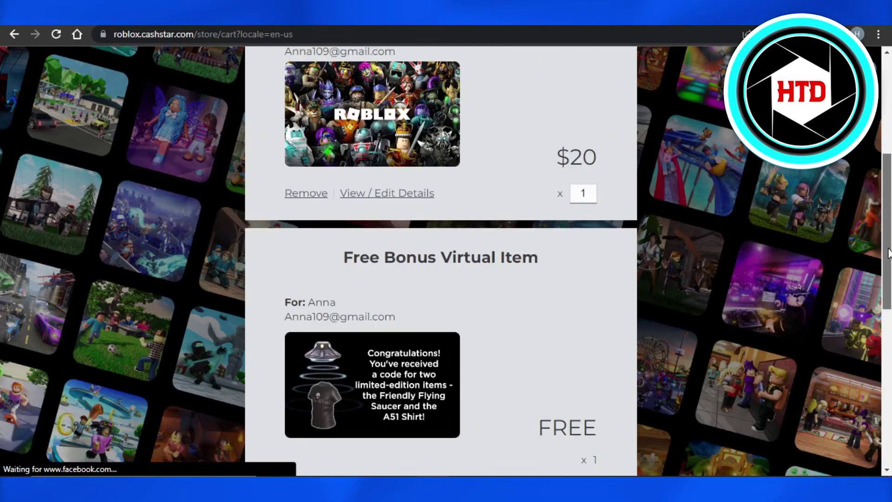
scroll(888, 193, "down", 14)
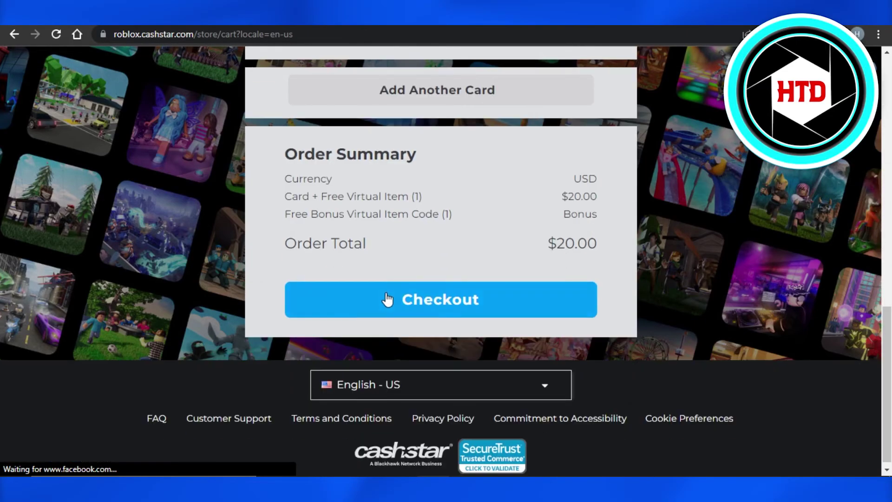
scroll(410, 297, "up", 14)
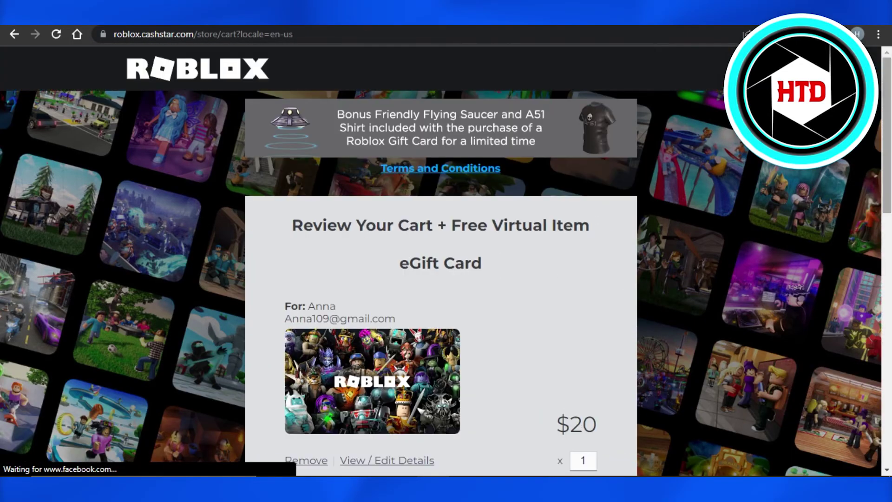